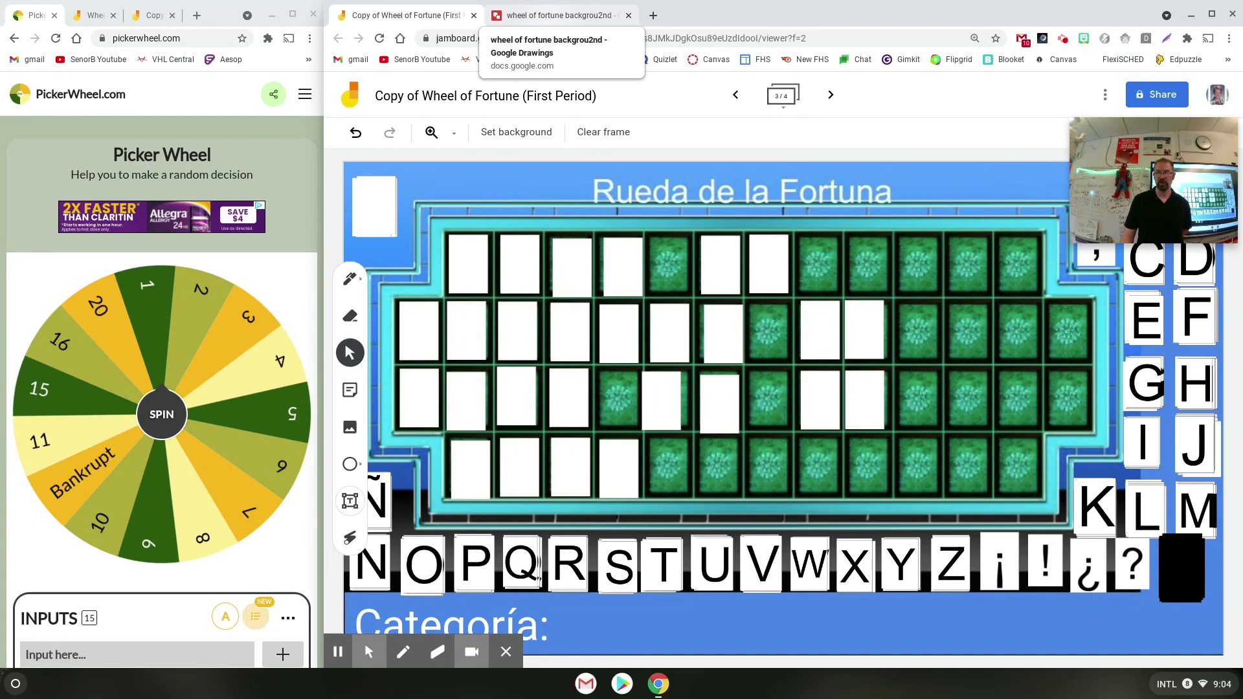
# Switch to the 'wheel of fortune backgrou2nd' Google Drawings tab for the board's background
pyautogui.click(560, 14)
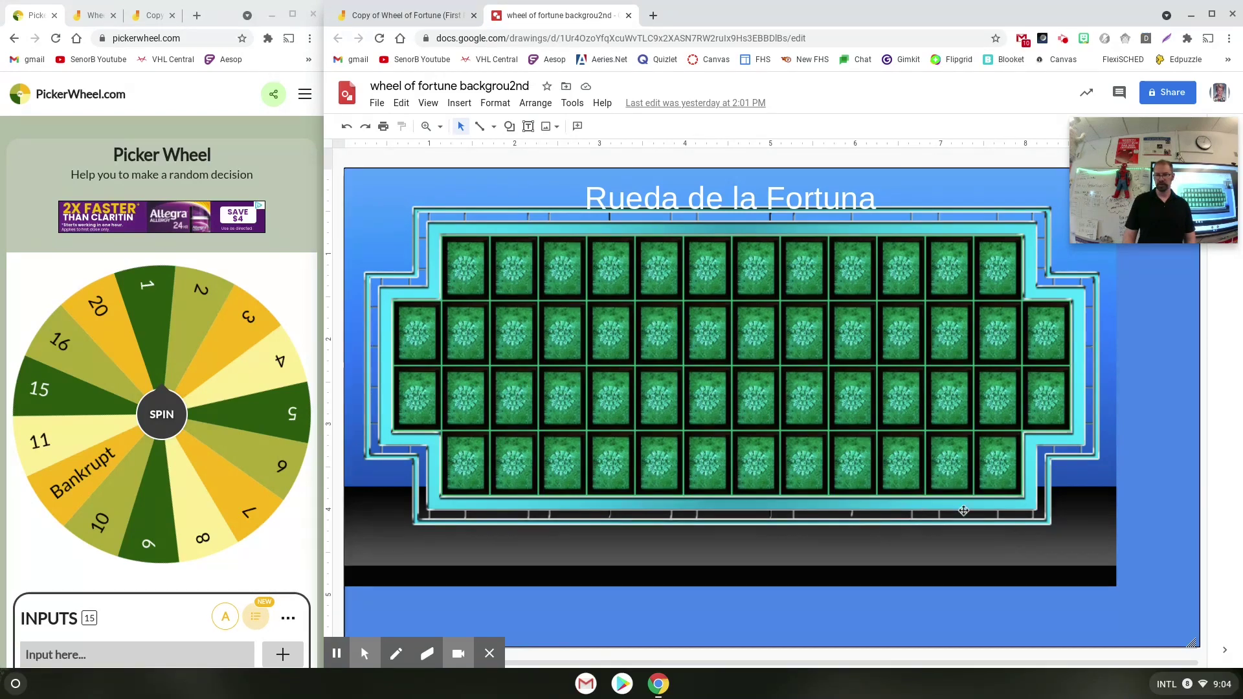
# Select the Rueda de la Fortuna title, review the File > Download formats, then return to the jamboard
pyautogui.click(674, 201)
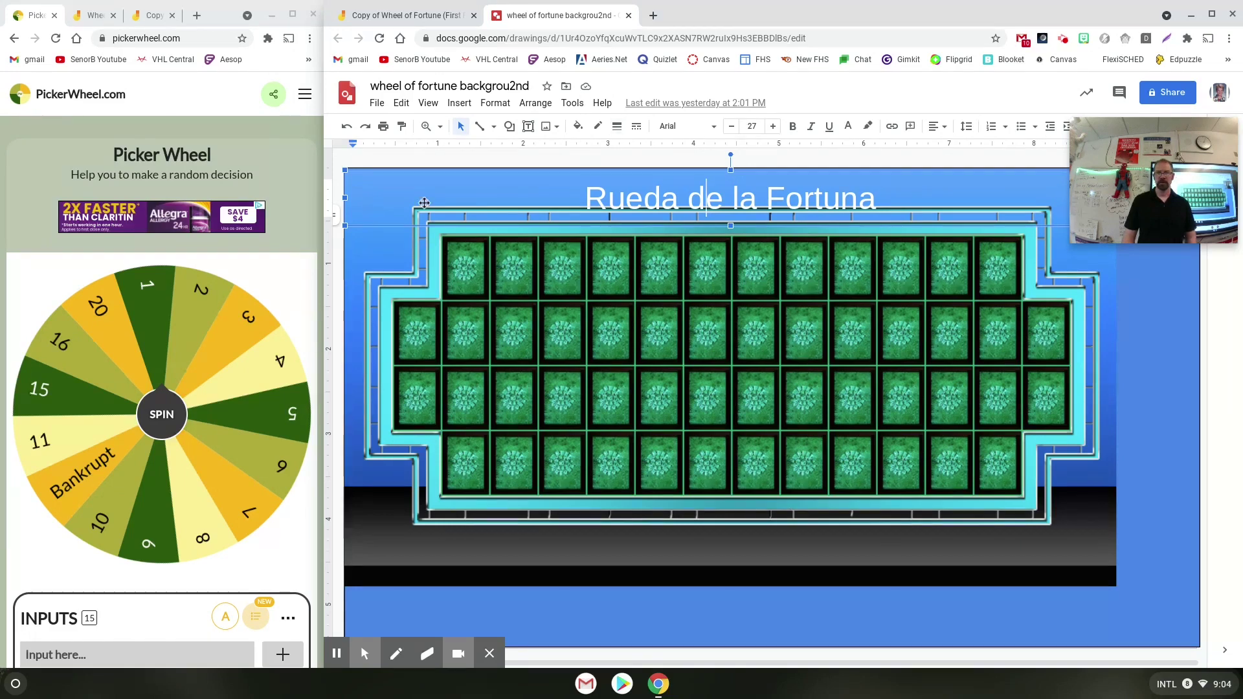
pyautogui.click(377, 103)
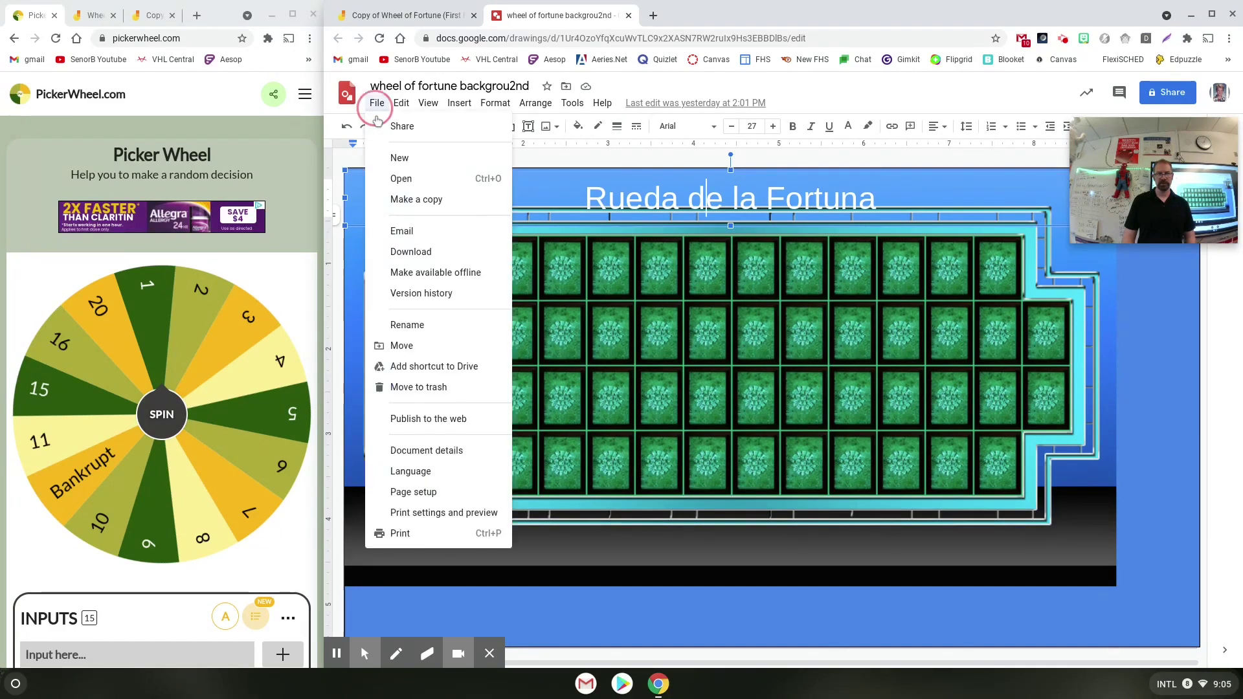
pyautogui.moveTo(427, 251)
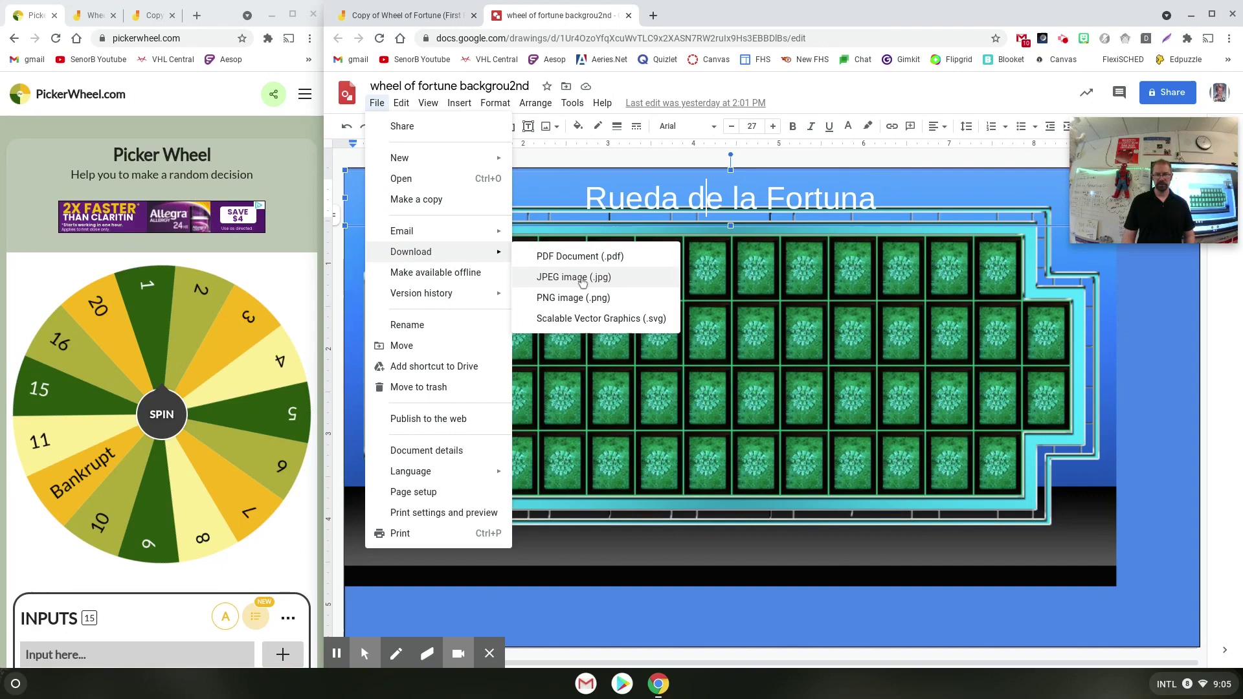
pyautogui.click(389, 15)
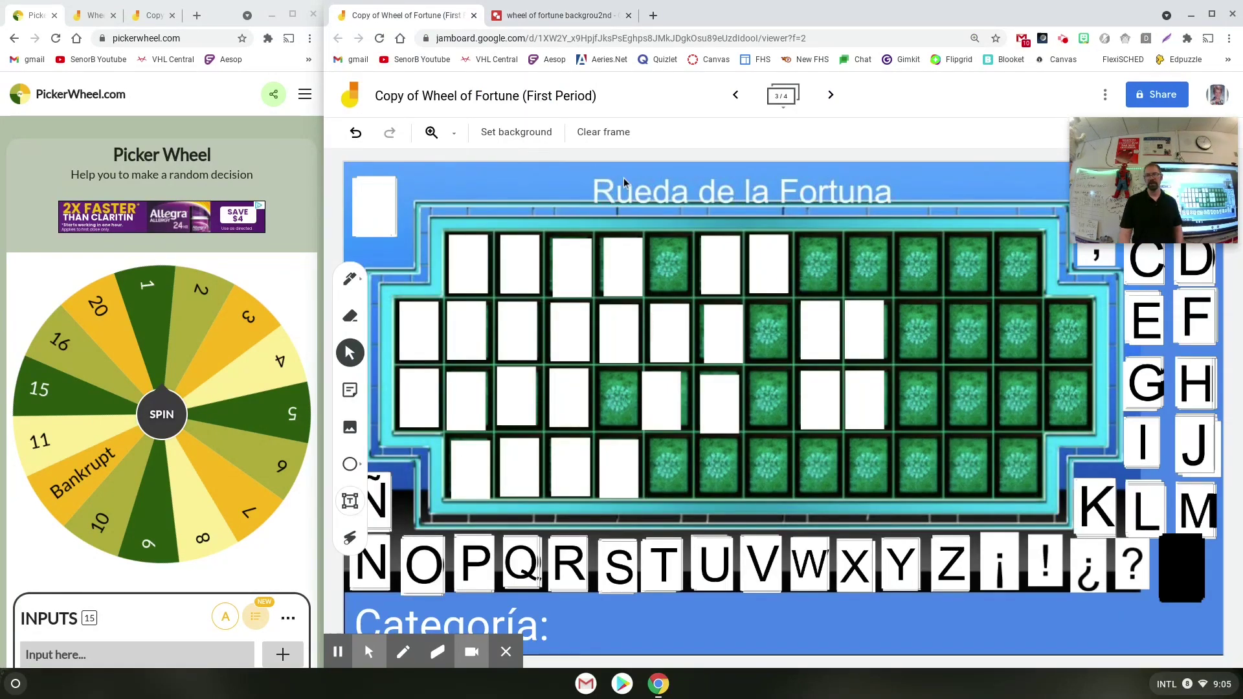
pyautogui.click(528, 133)
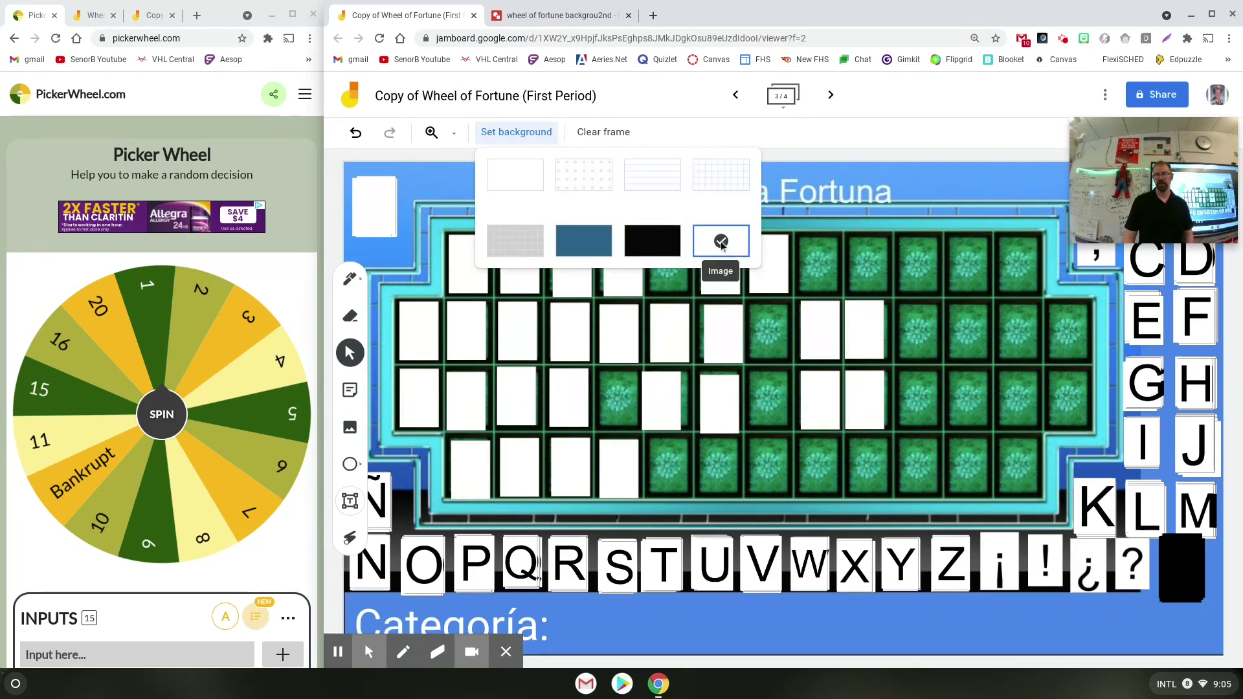
pyautogui.click(925, 136)
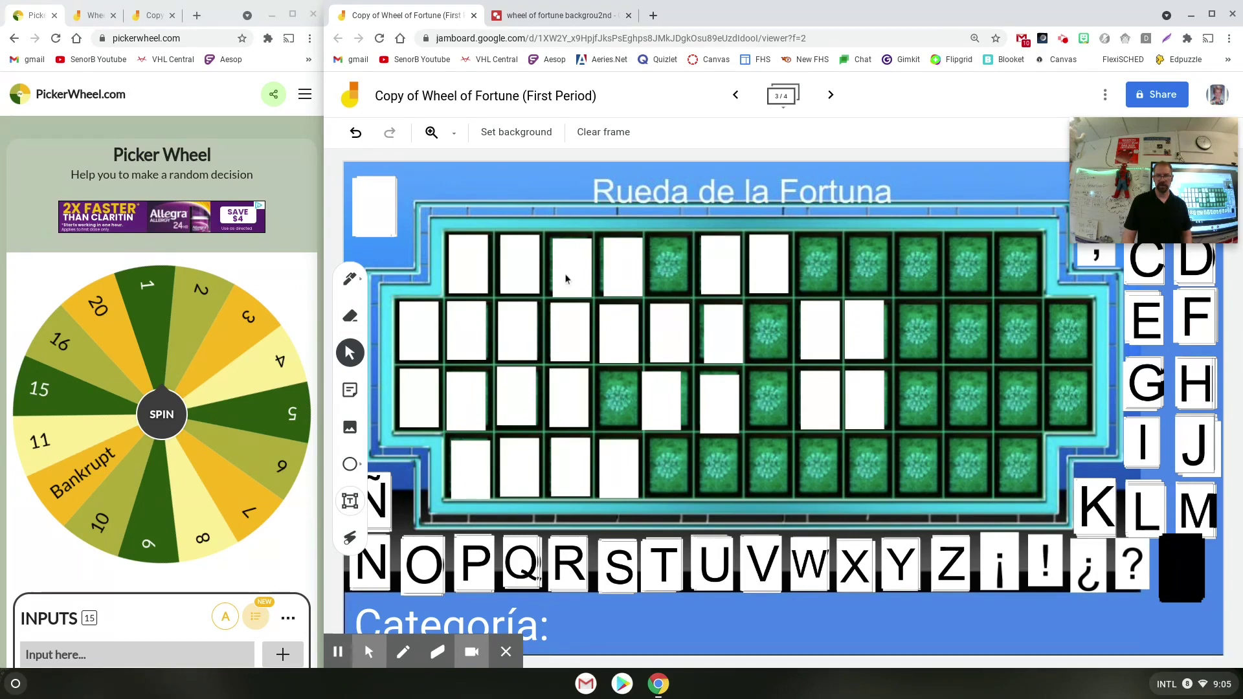
pyautogui.moveTo(452, 251); pyautogui.dragTo(383, 206)
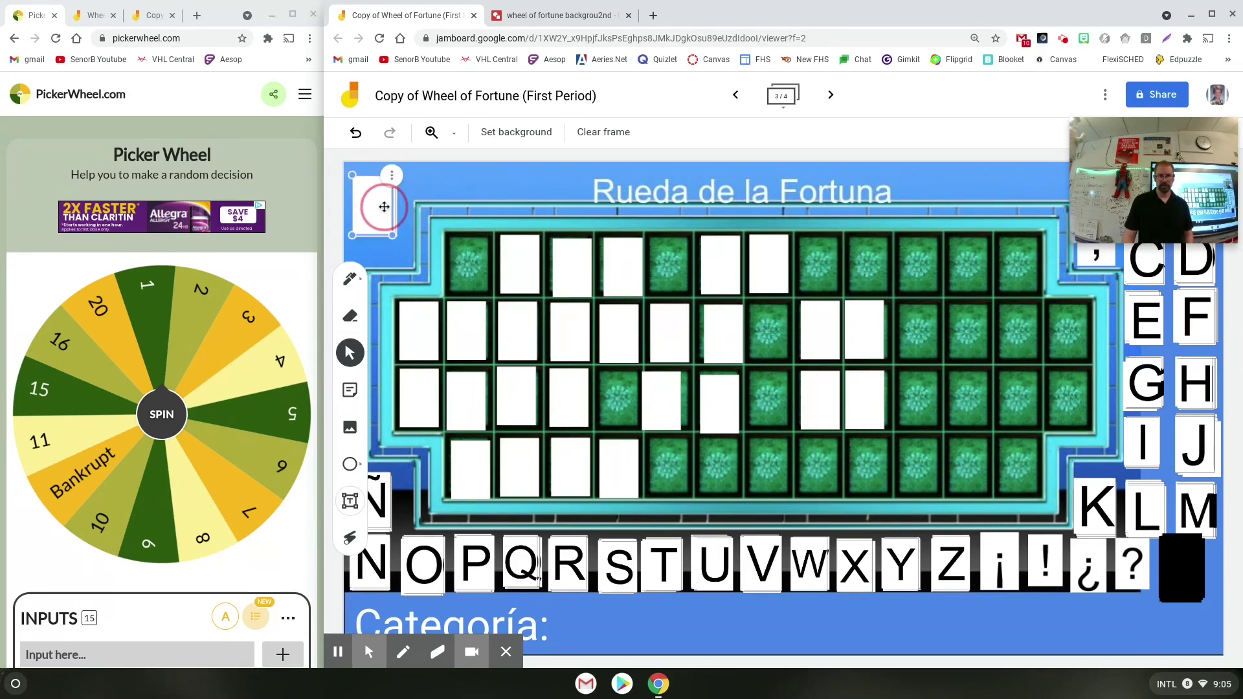
pyautogui.moveTo(526, 266)
pyautogui.mouseDown()
pyautogui.moveTo(380, 218)
pyautogui.moveTo(544, 272)
pyautogui.moveTo(513, 255)
pyautogui.mouseUp()
pyautogui.moveTo(380, 215); pyautogui.dragTo(474, 258)
pyautogui.click(620, 422)
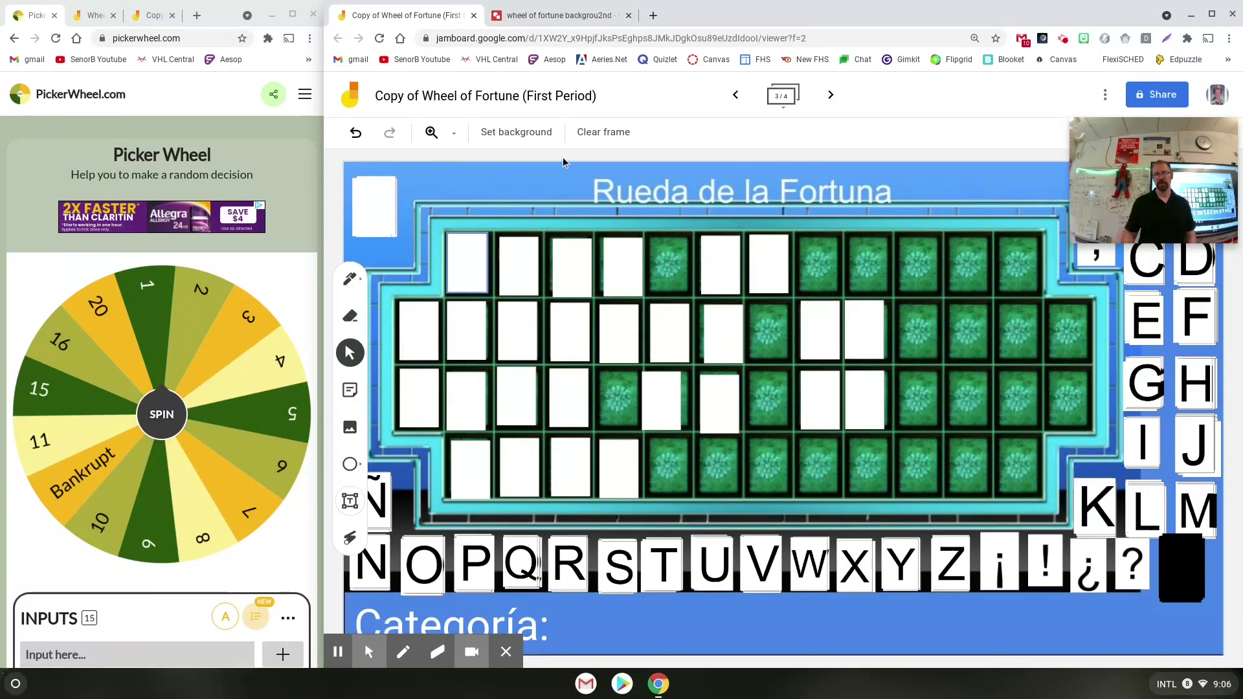
# Spin the Picker Wheel (result 2), reveal three R's in rows two and three, and spin again
pyautogui.click(167, 416)
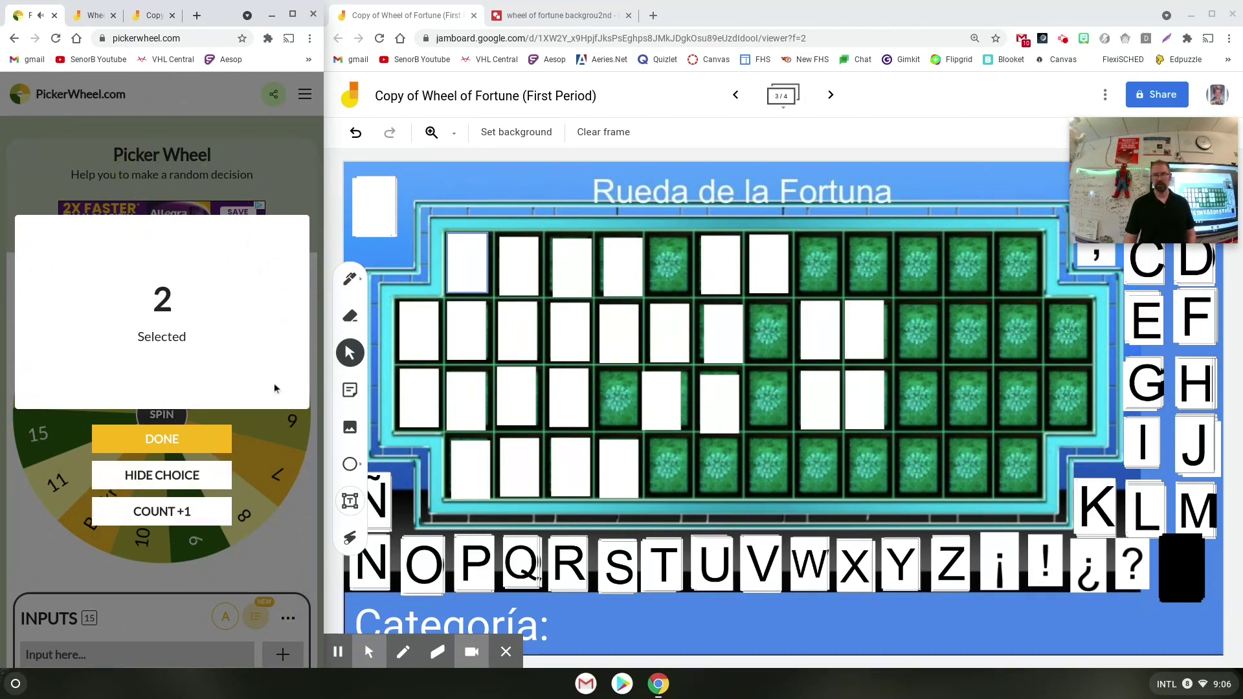
pyautogui.click(174, 446)
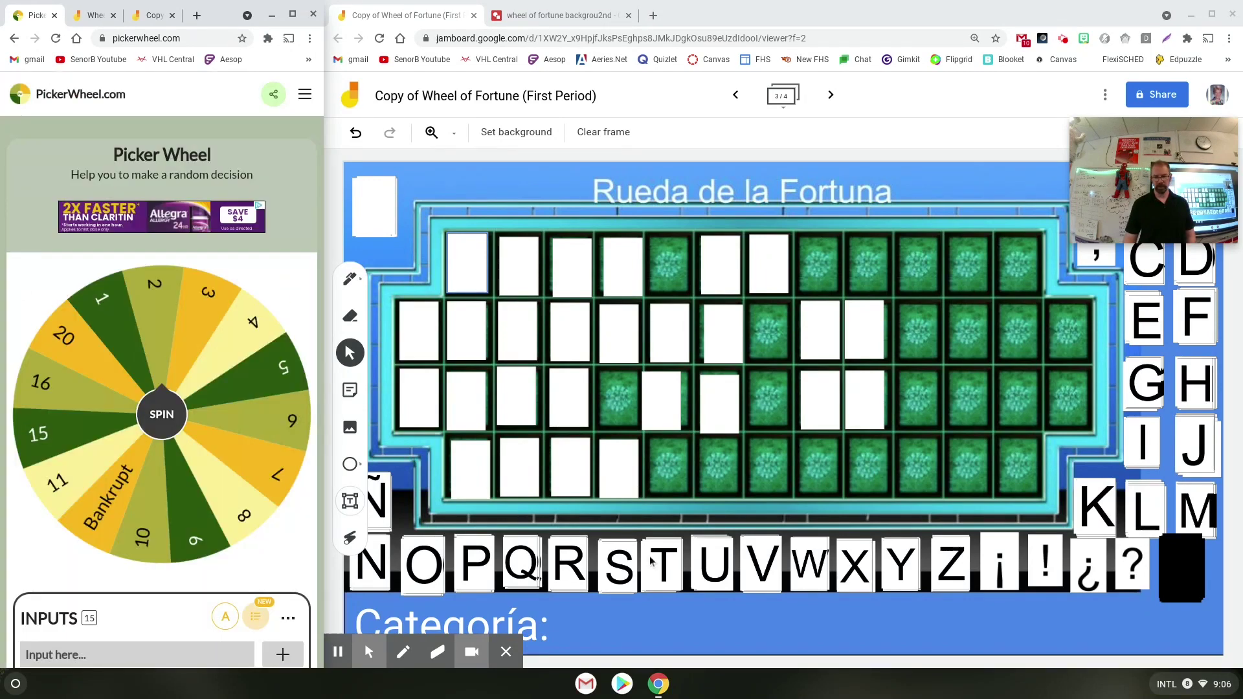
pyautogui.moveTo(564, 585); pyautogui.dragTo(565, 413)
pyautogui.moveTo(586, 476); pyautogui.dragTo(668, 332)
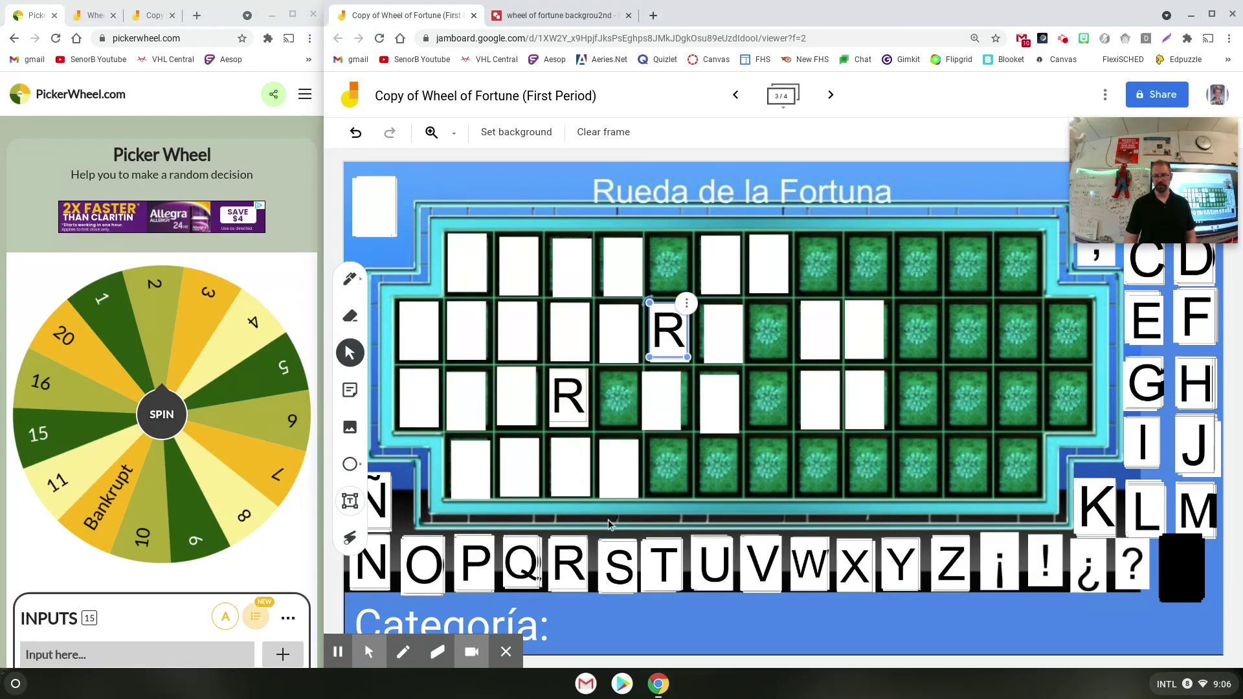
pyautogui.moveTo(568, 563); pyautogui.dragTo(517, 327)
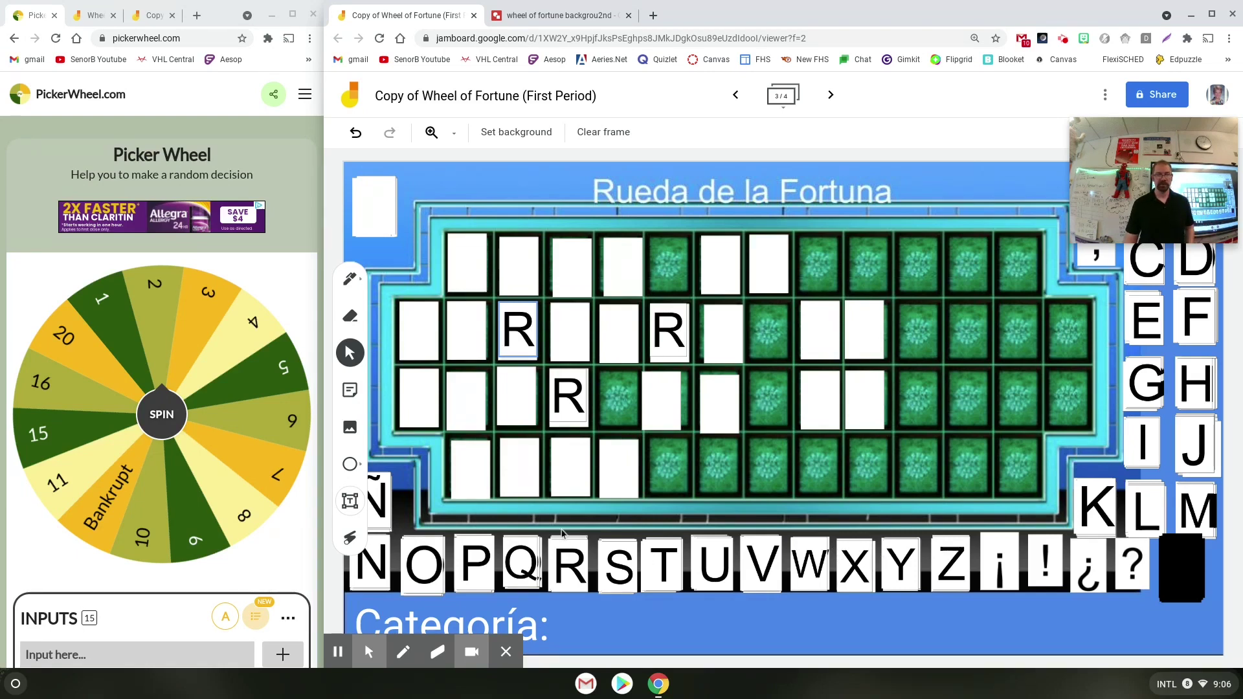
pyautogui.click(160, 422)
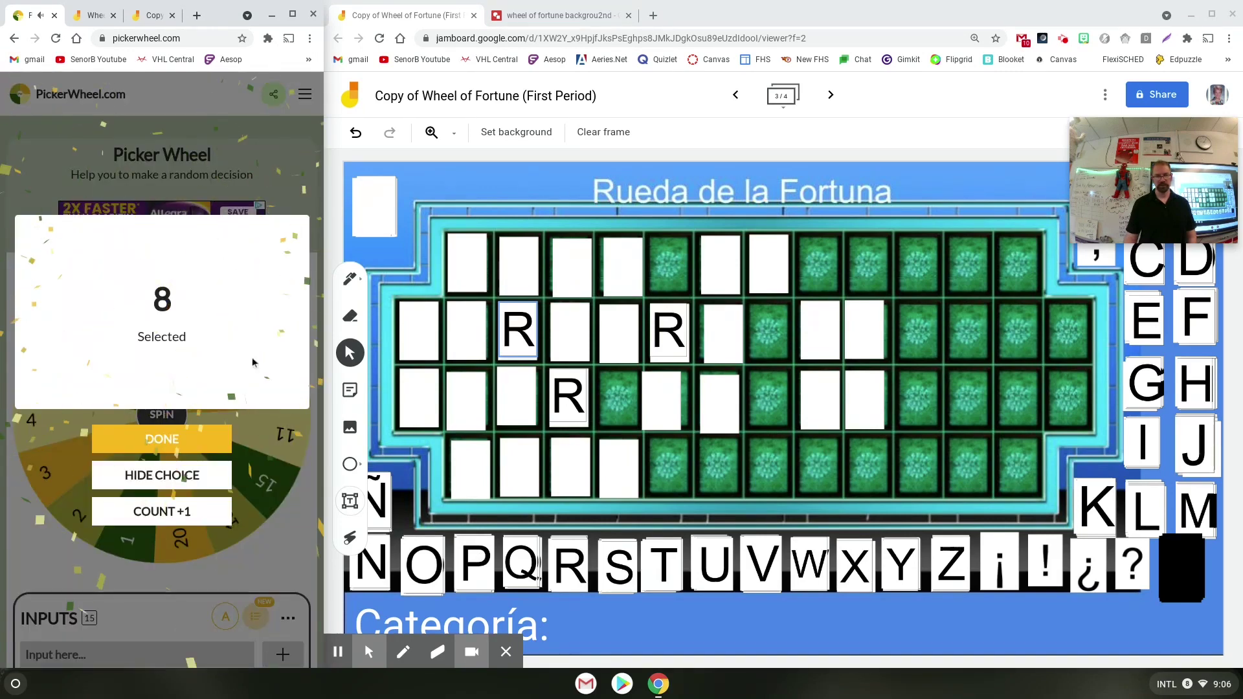
# Place a T tile in the third puzzle row and close the Picker Wheel's result of 8
pyautogui.click(815, 398)
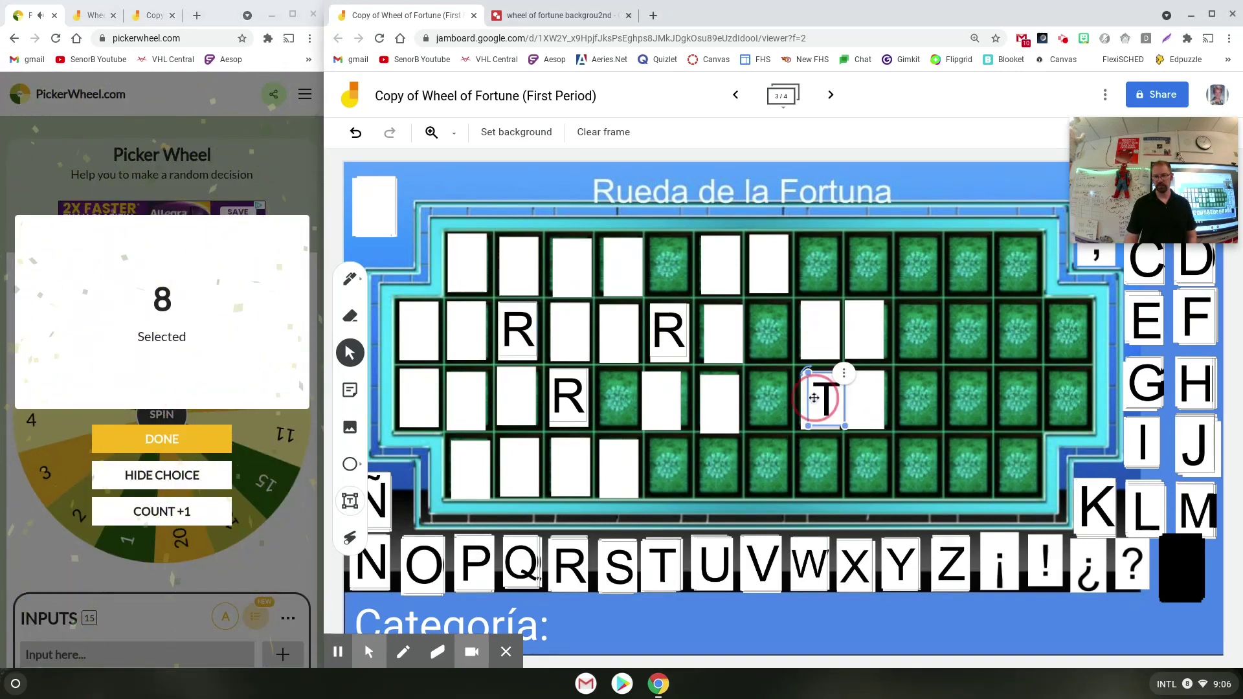
pyautogui.click(815, 614)
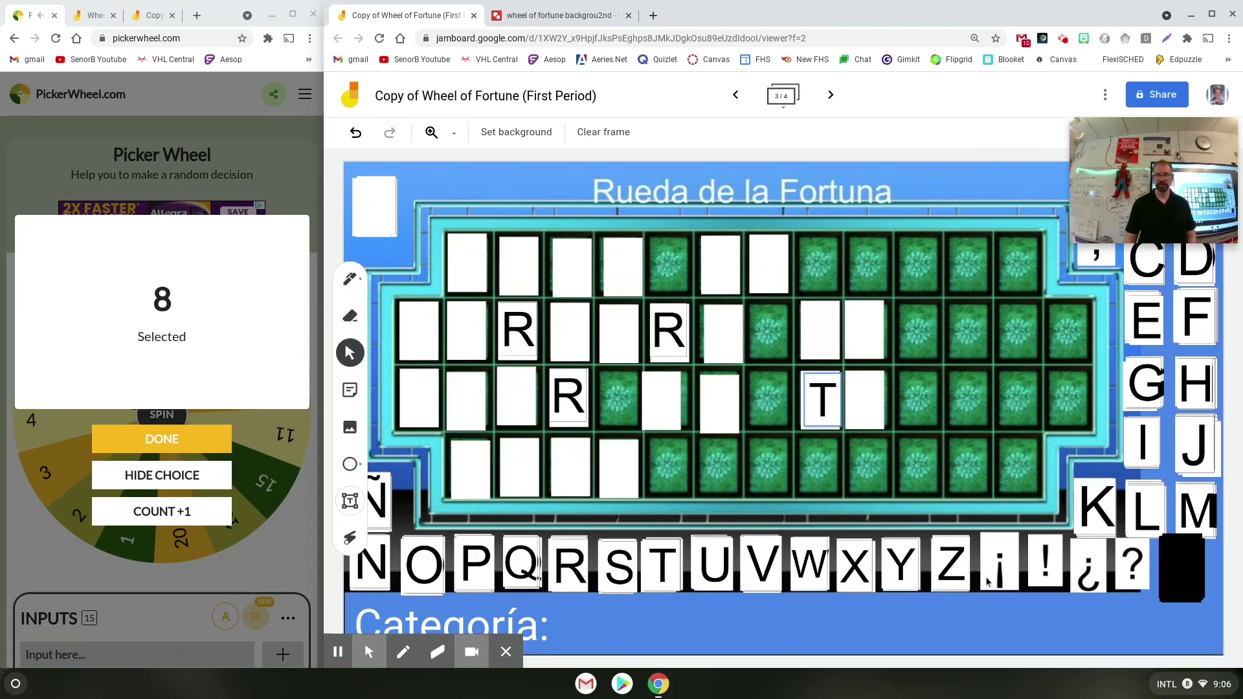
pyautogui.click(184, 443)
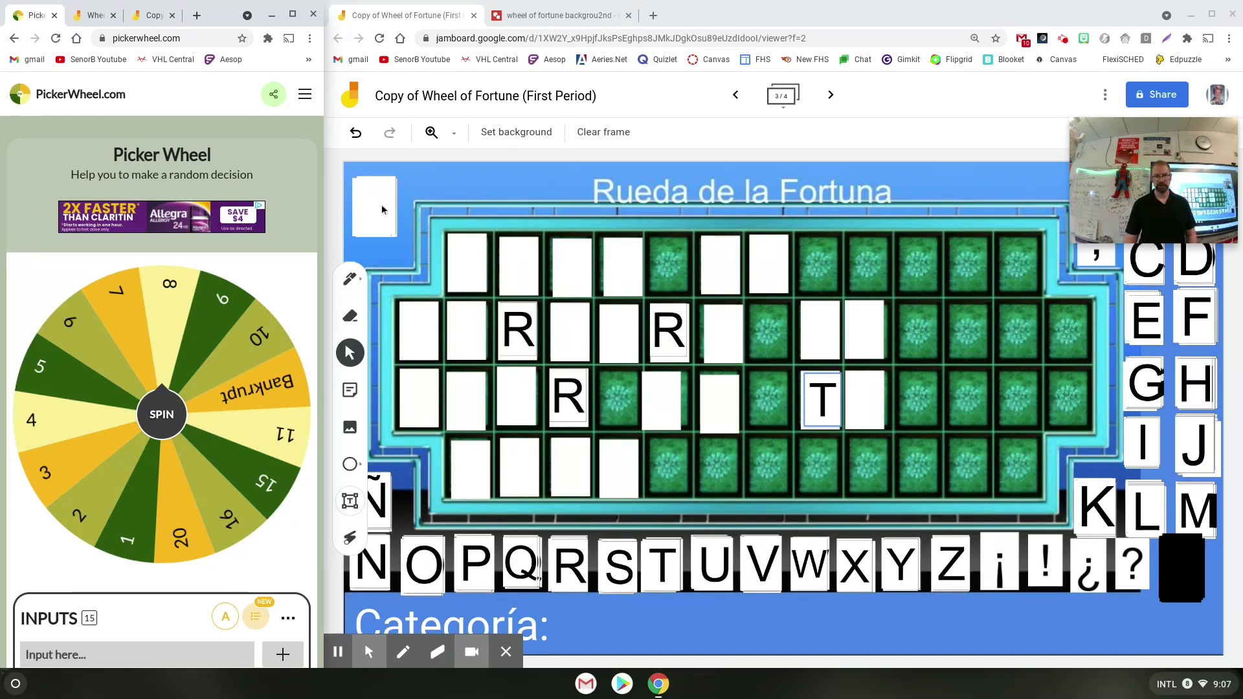
# Place a blank white card in the top row and black cards over the used O, S and U
pyautogui.moveTo(384, 214); pyautogui.dragTo(869, 266)
pyautogui.moveTo(1184, 569); pyautogui.dragTo(618, 563)
pyautogui.click(829, 618)
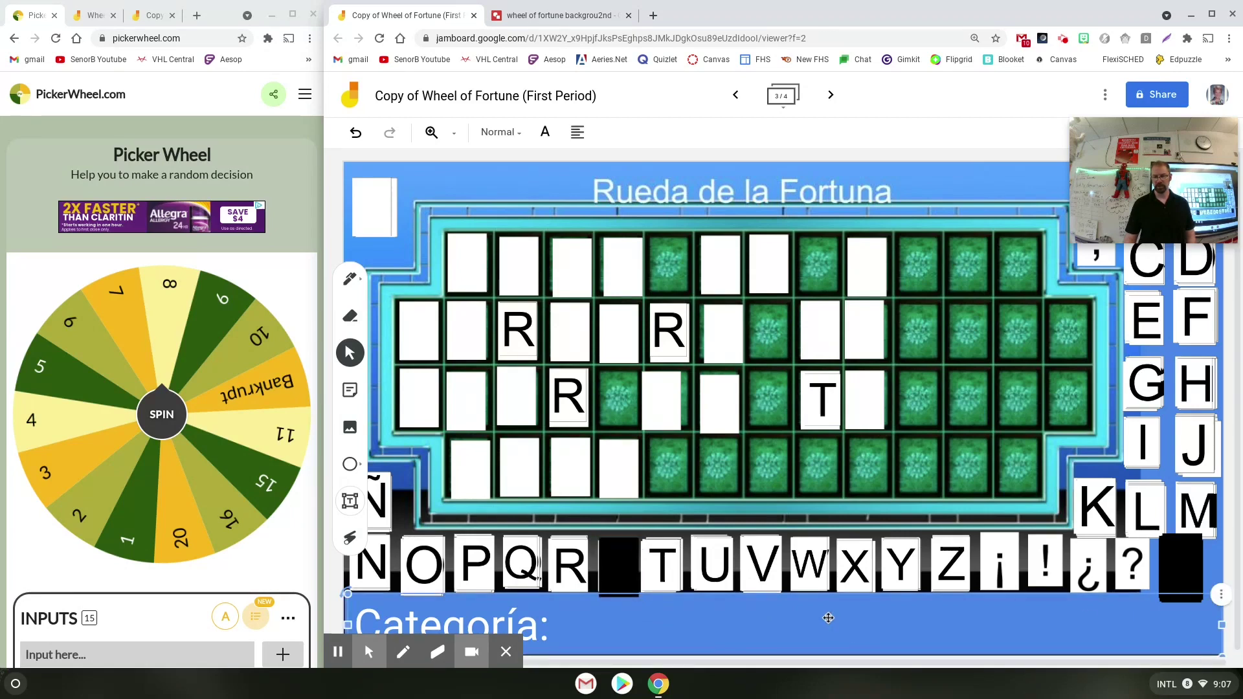
pyautogui.click(1179, 567)
pyautogui.click(1062, 344)
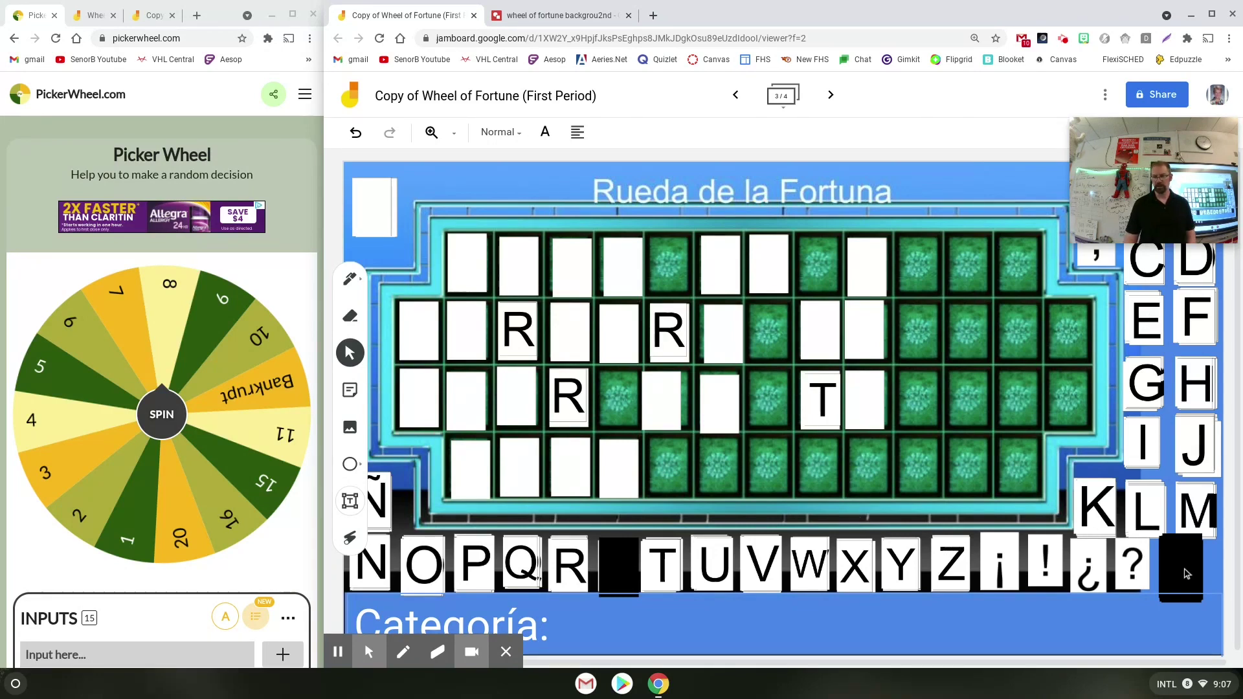
pyautogui.moveTo(613, 556); pyautogui.dragTo(423, 561)
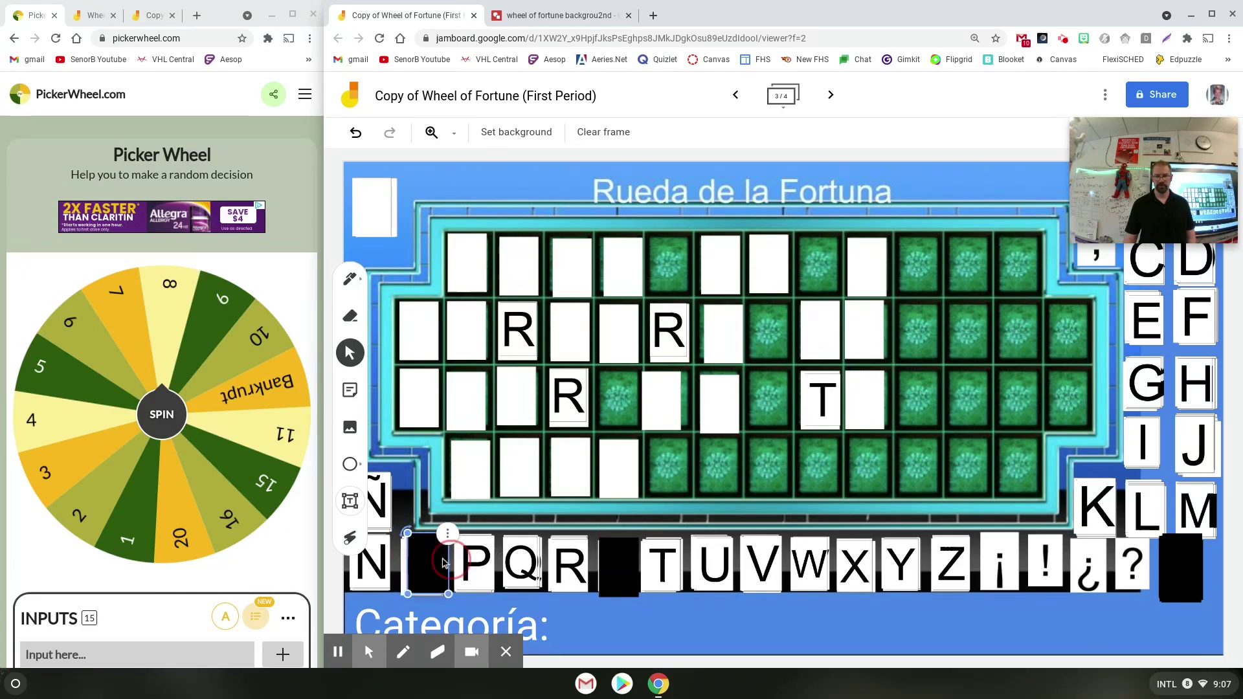
pyautogui.moveTo(1189, 549); pyautogui.dragTo(728, 535)
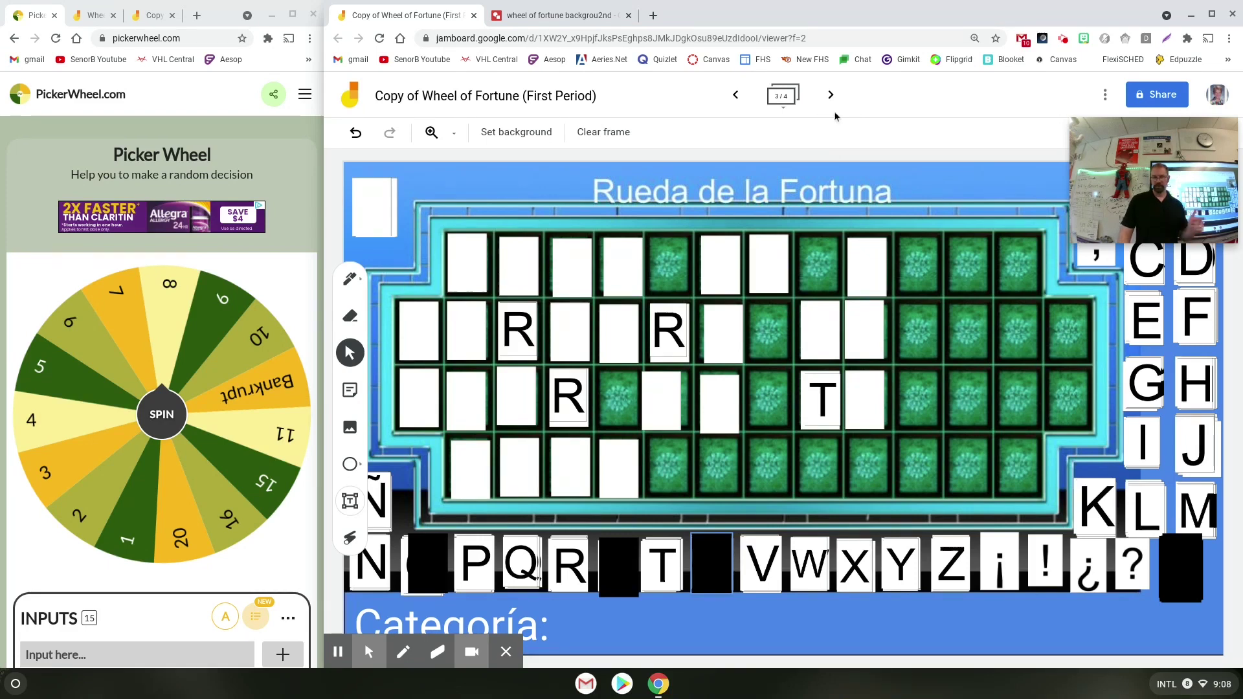
# Edit the Categoría label text box at the bottom of the board
pyautogui.click(471, 622)
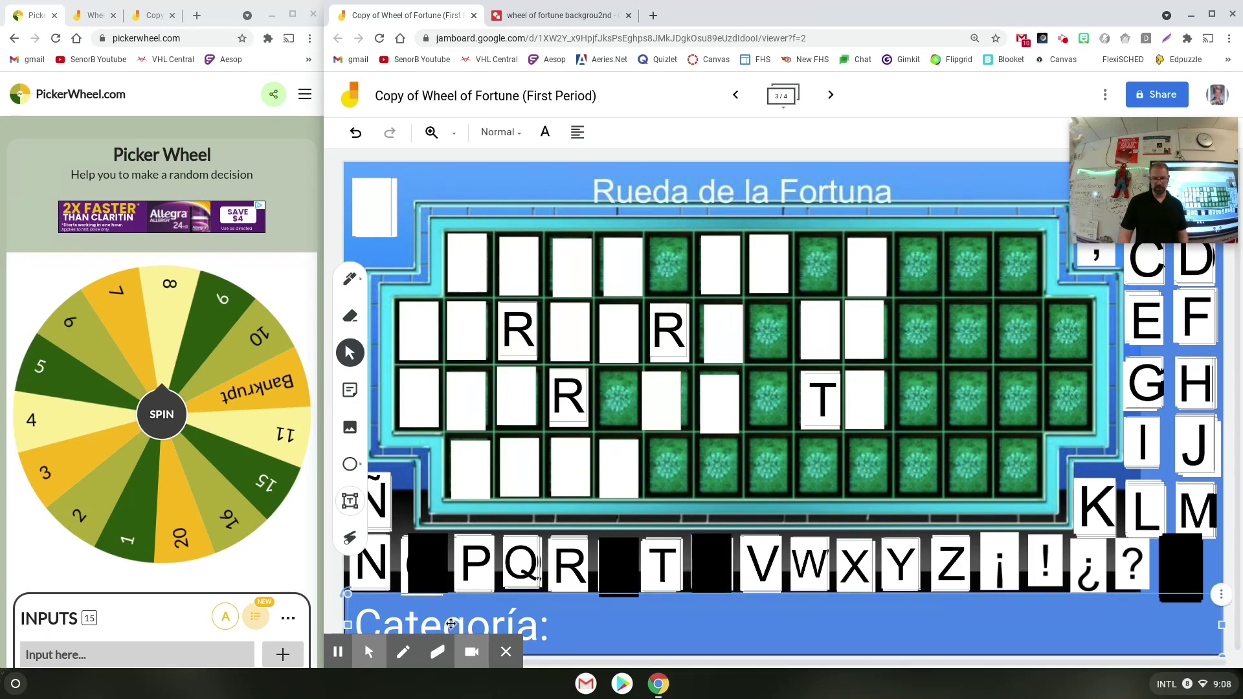
pyautogui.click(545, 627)
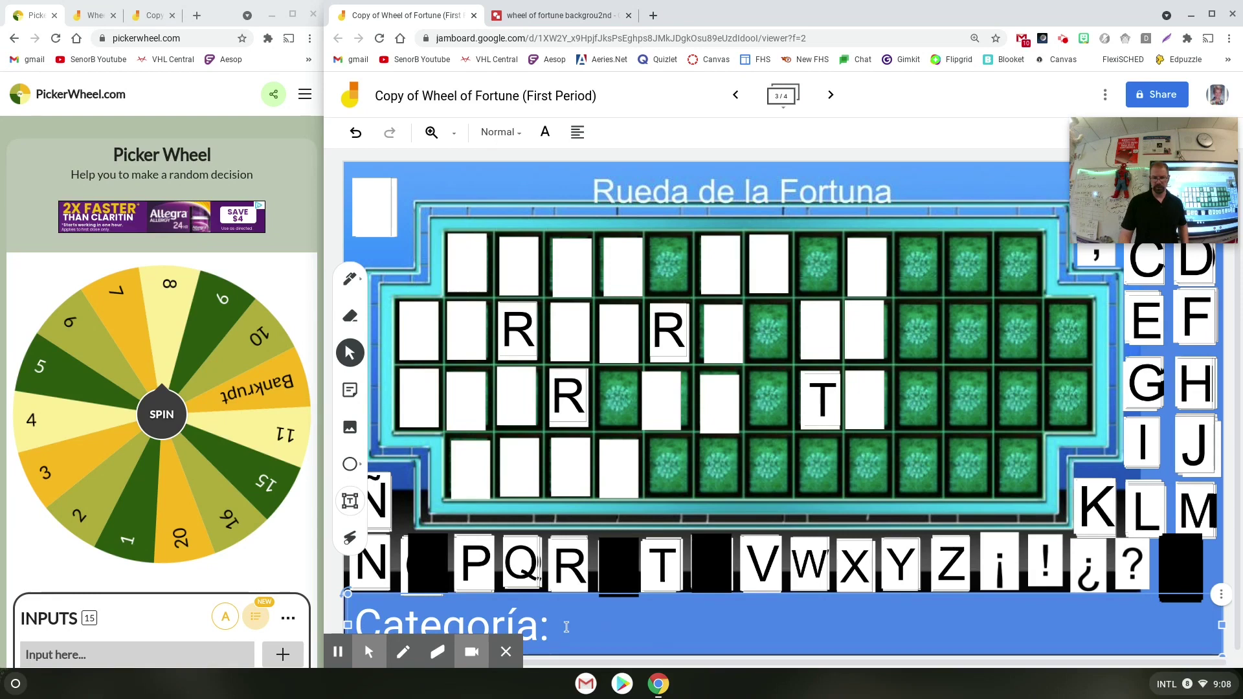
pyautogui.click(369, 652)
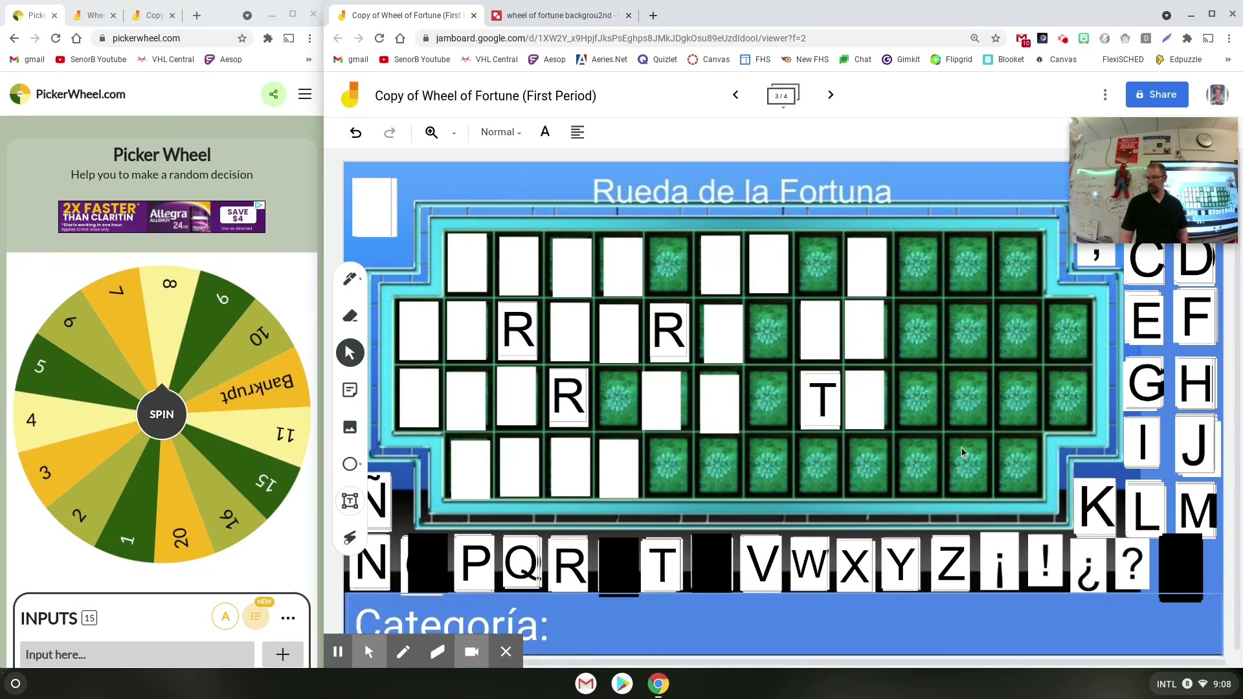
pyautogui.moveTo(1157, 217)
pyautogui.moveTo(1158, 217); pyautogui.dragTo(982, 105)
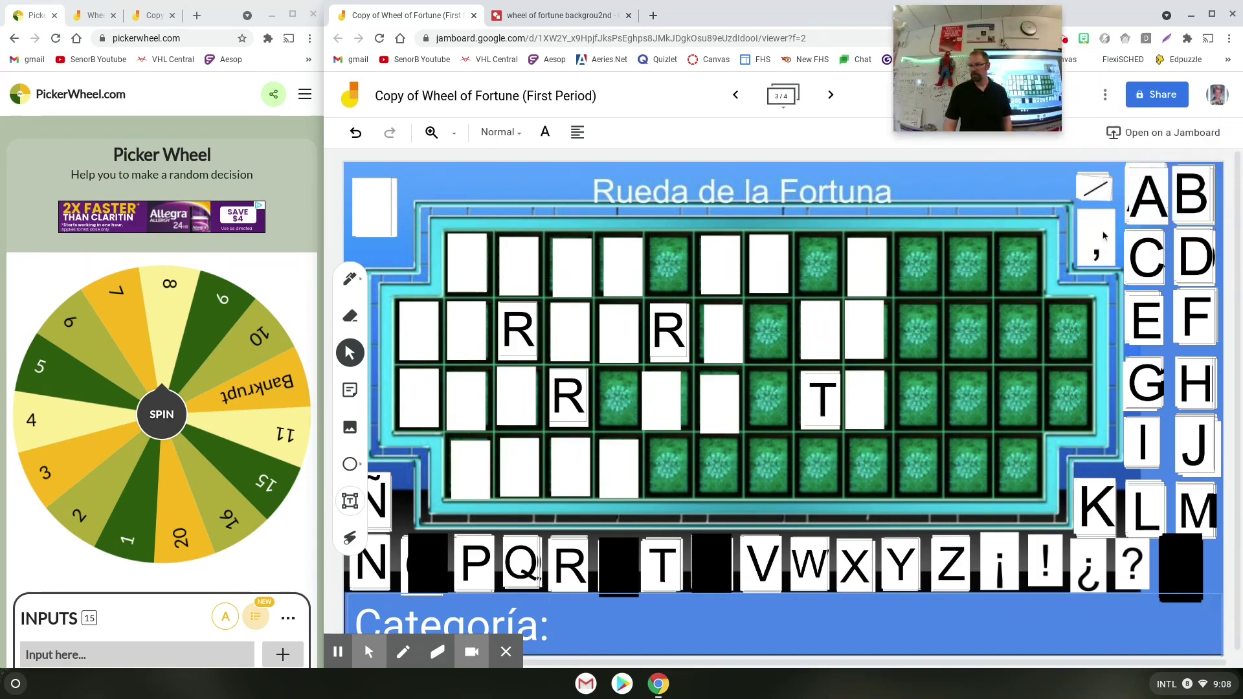
pyautogui.click(1103, 240)
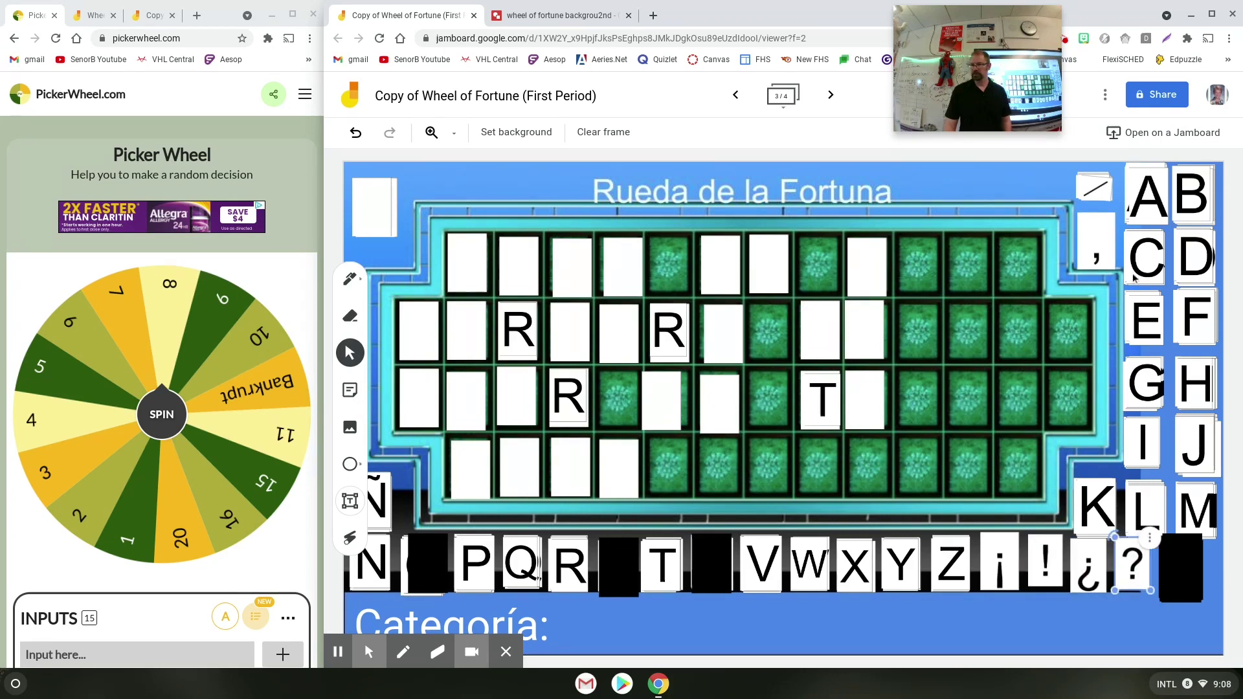
# Resize and rotate the slash tile, then position it beside the title along the top edge
pyautogui.click(1108, 191)
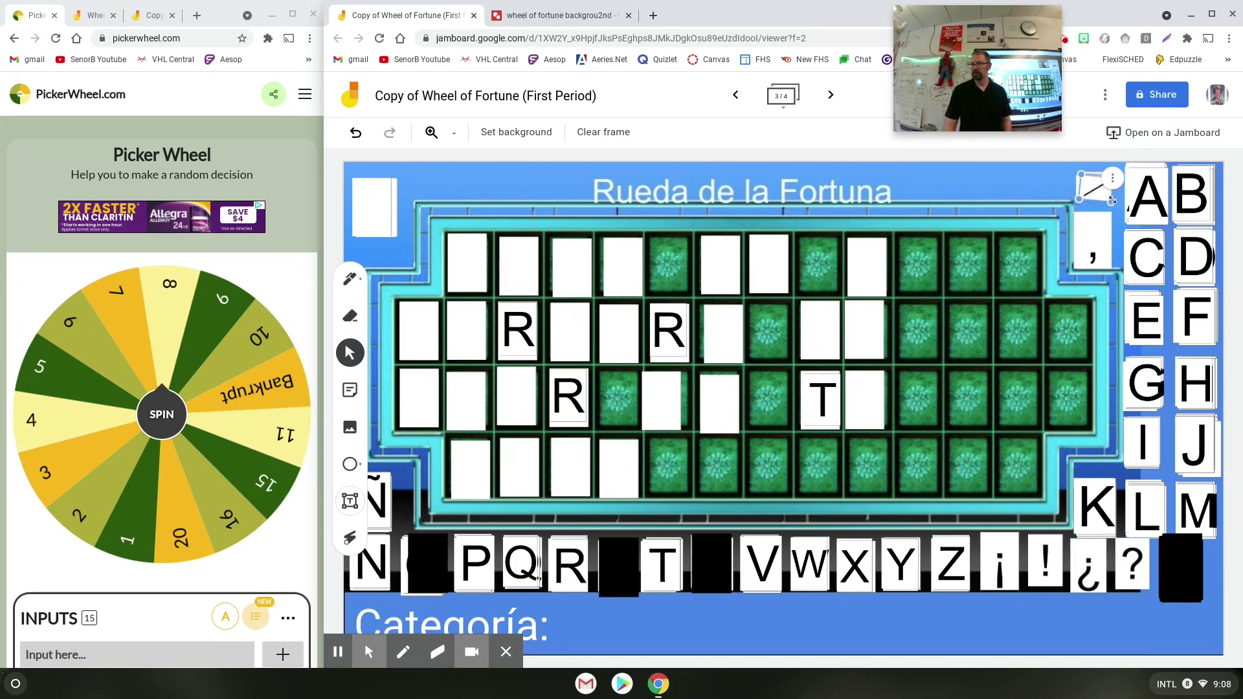
pyautogui.moveTo(1112, 201); pyautogui.dragTo(1109, 199)
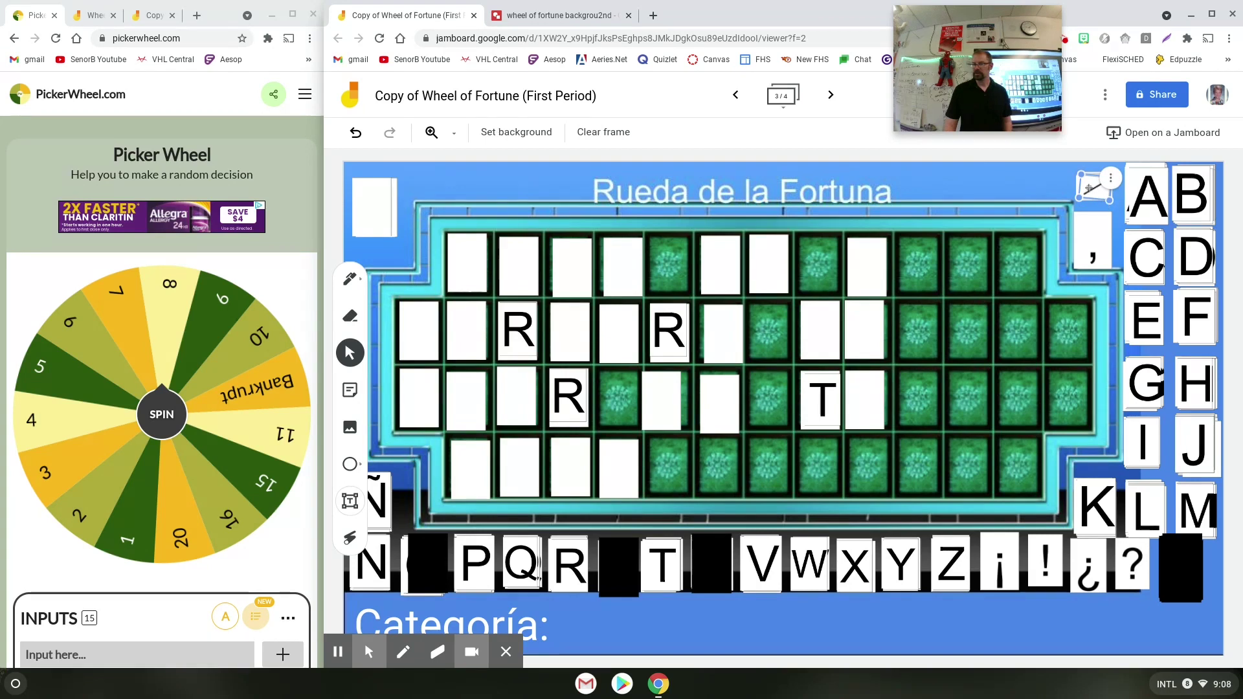
pyautogui.moveTo(1080, 201); pyautogui.dragTo(936, 193)
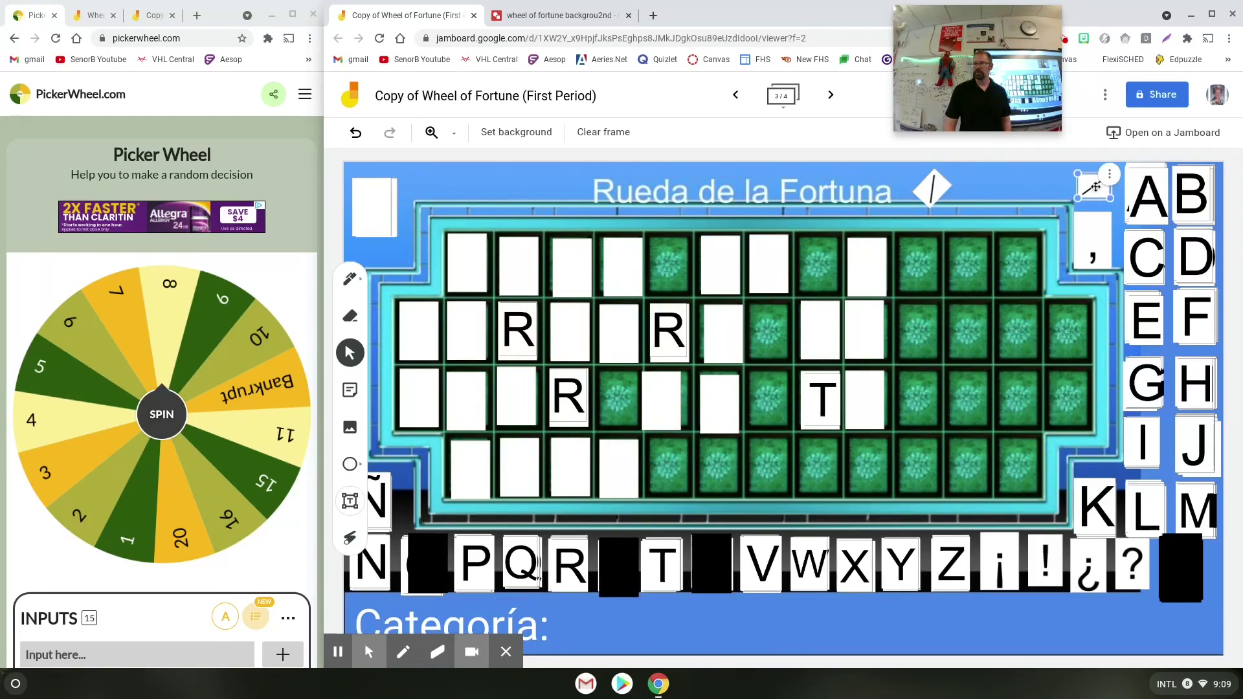
pyautogui.click(829, 373)
pyautogui.moveTo(829, 372); pyautogui.dragTo(1040, 191)
pyautogui.click(887, 532)
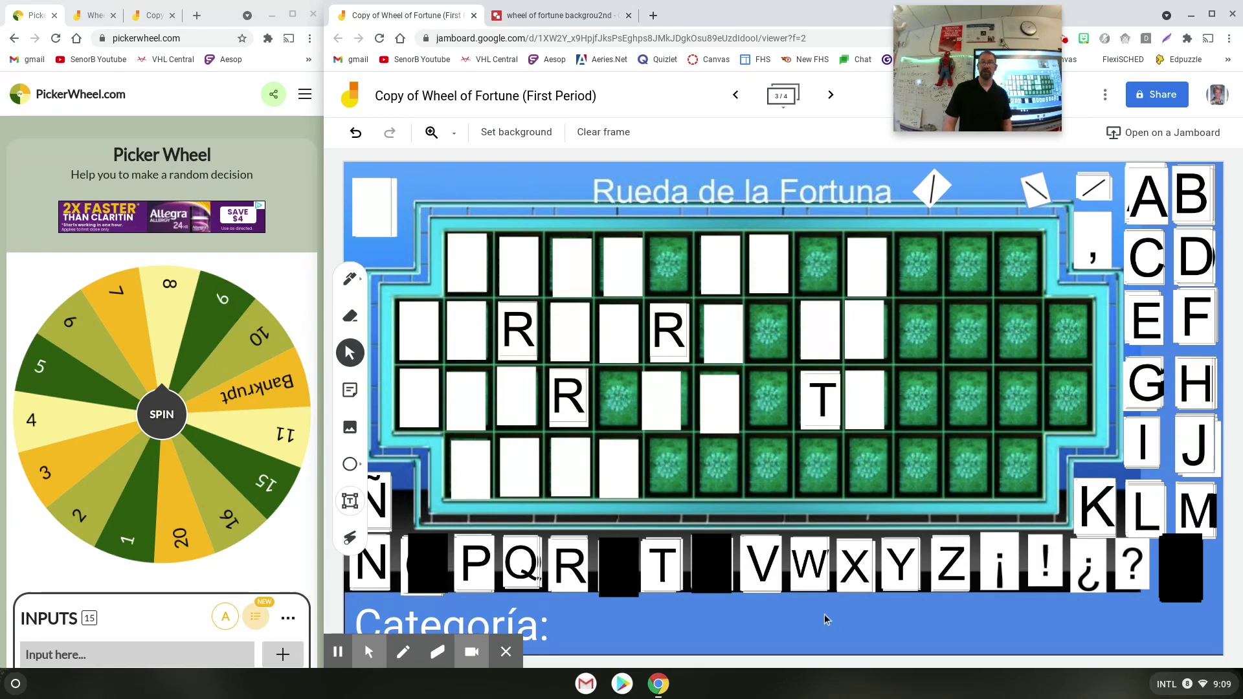
pyautogui.moveTo(1042, 58)
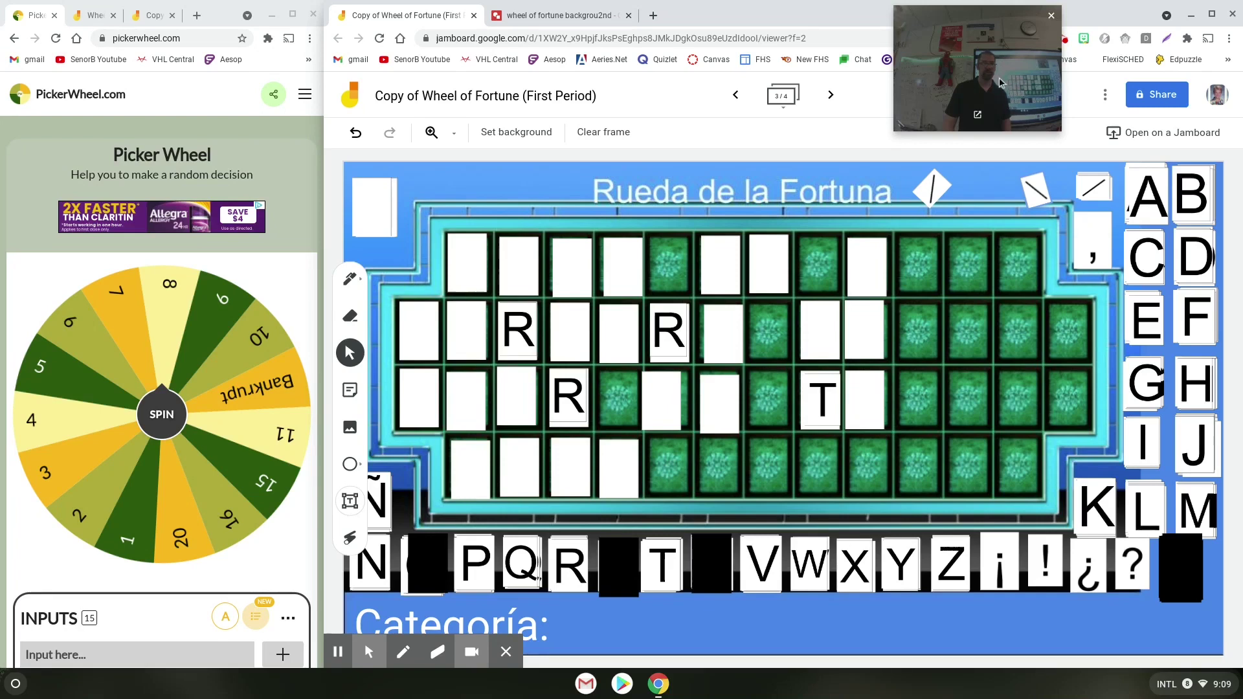